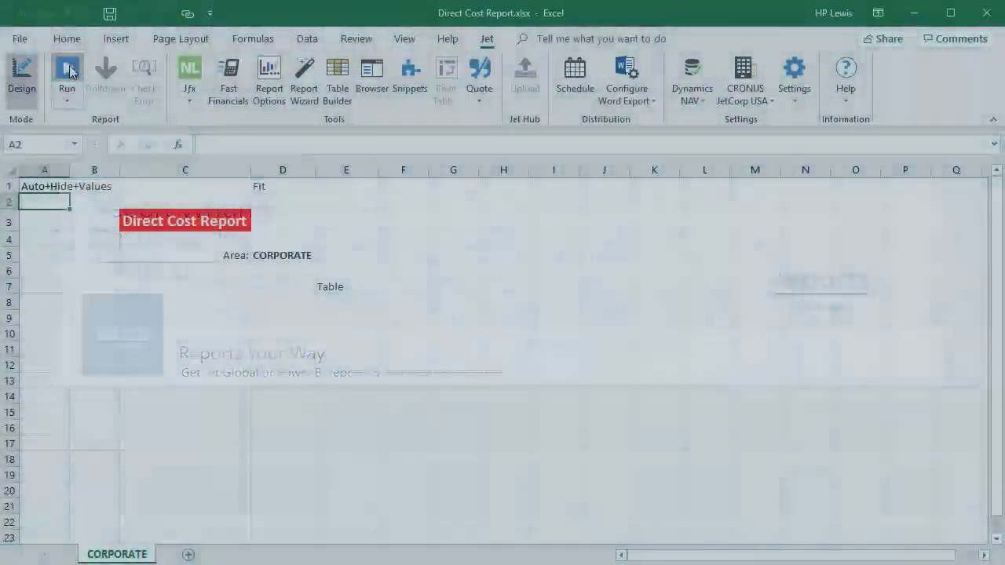
# Run the Direct Cost Report, view its EVENTS and SPORTS worksheets, and return to design mode.
pyautogui.click(68, 70)
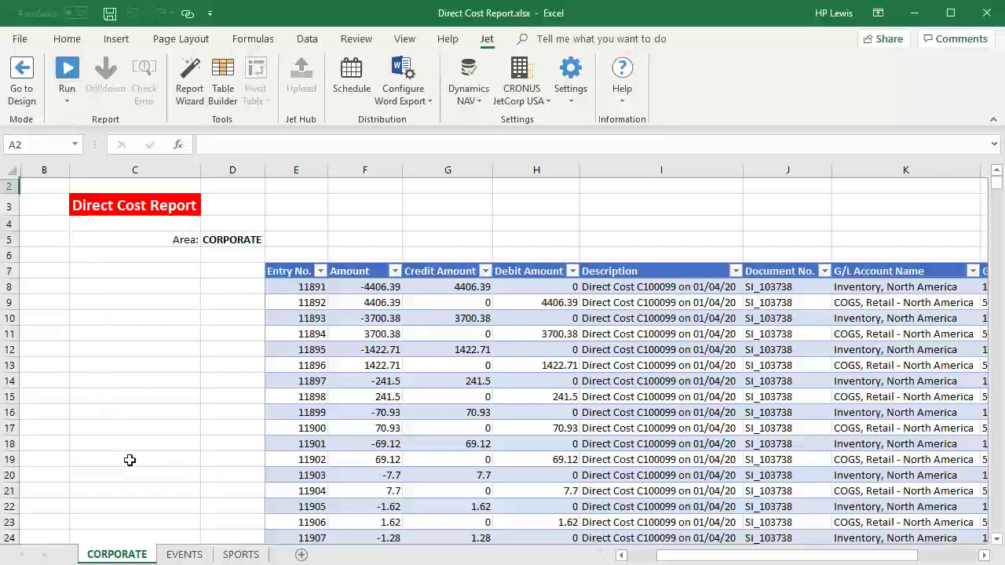
pyautogui.click(183, 554)
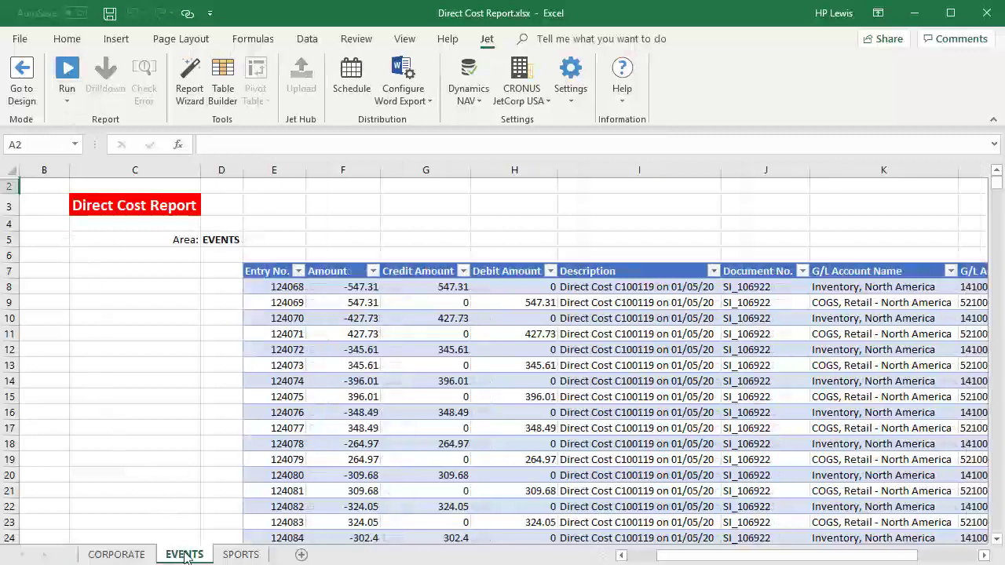
pyautogui.click(237, 555)
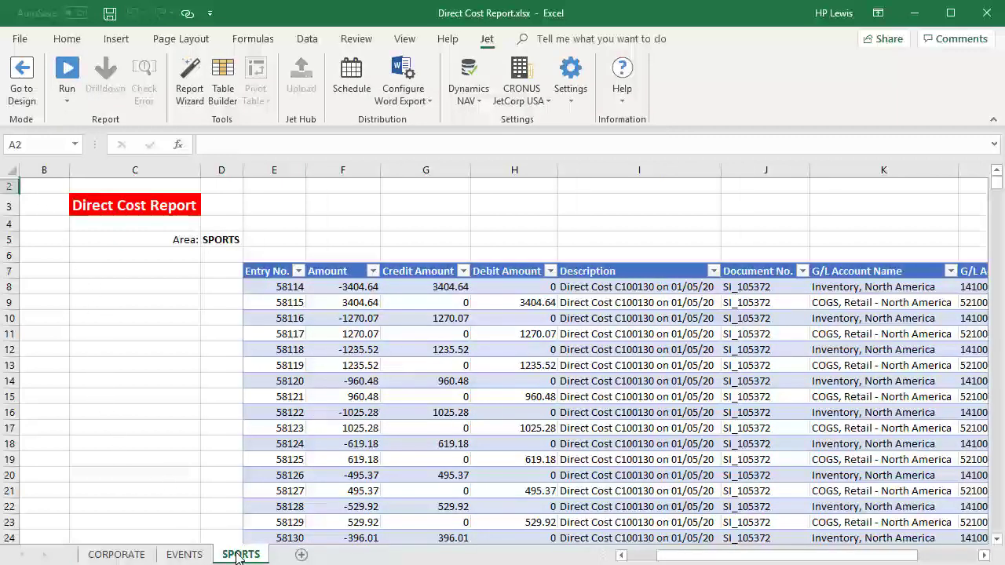
pyautogui.click(22, 81)
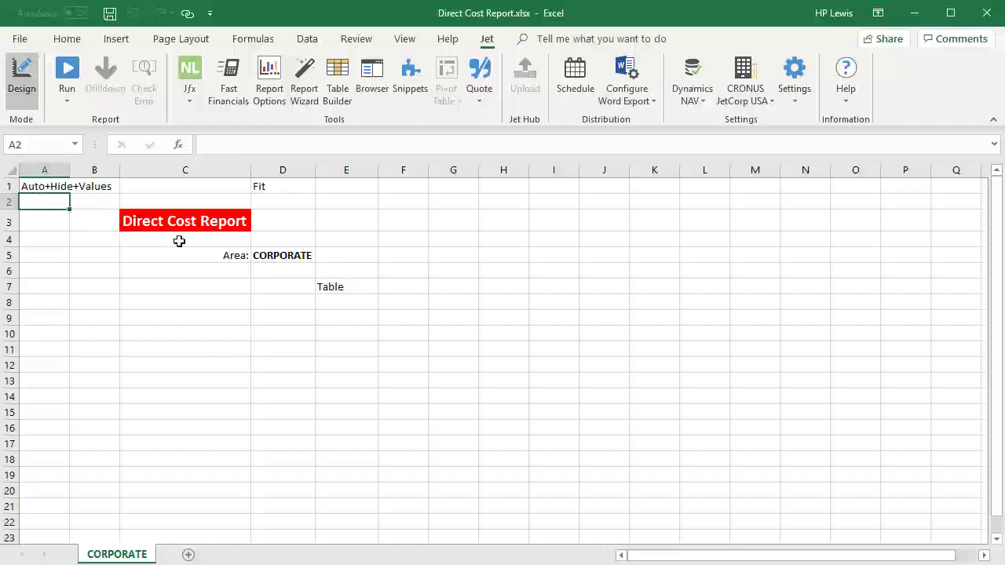
# Examine the function behind the Area value in D5 with the Jet Function Wizard and close it.
pyautogui.click(266, 257)
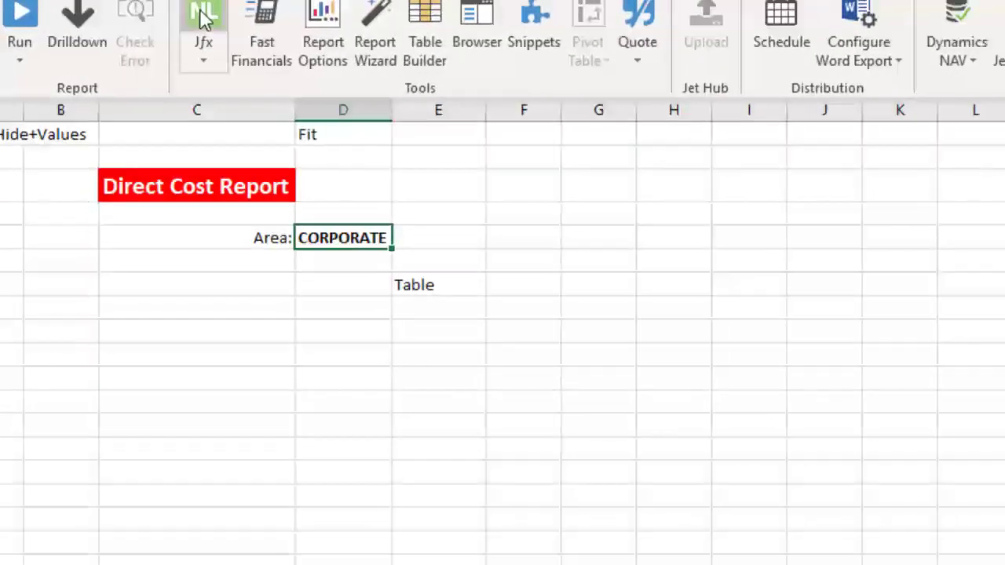
pyautogui.click(203, 18)
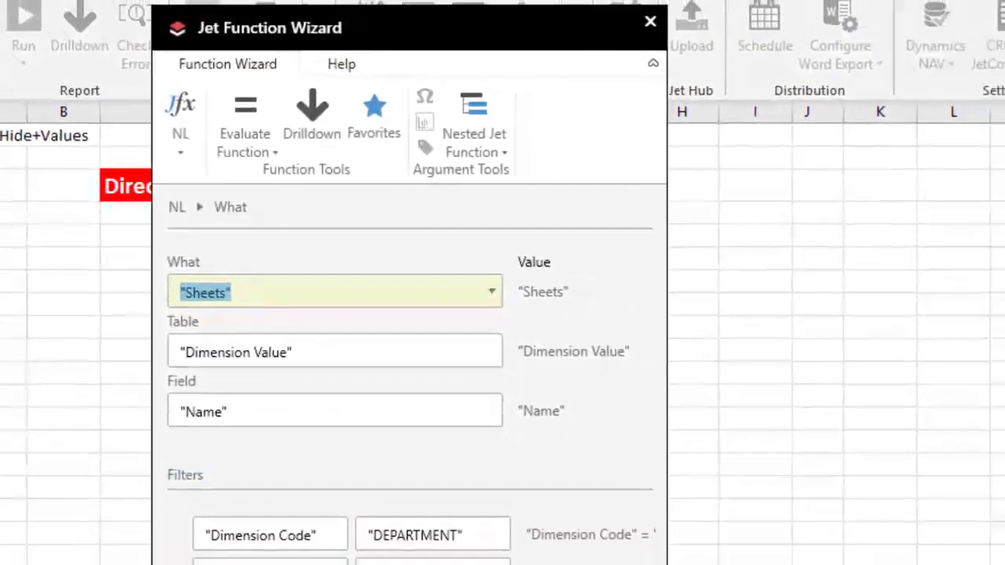
pyautogui.click(424, 559)
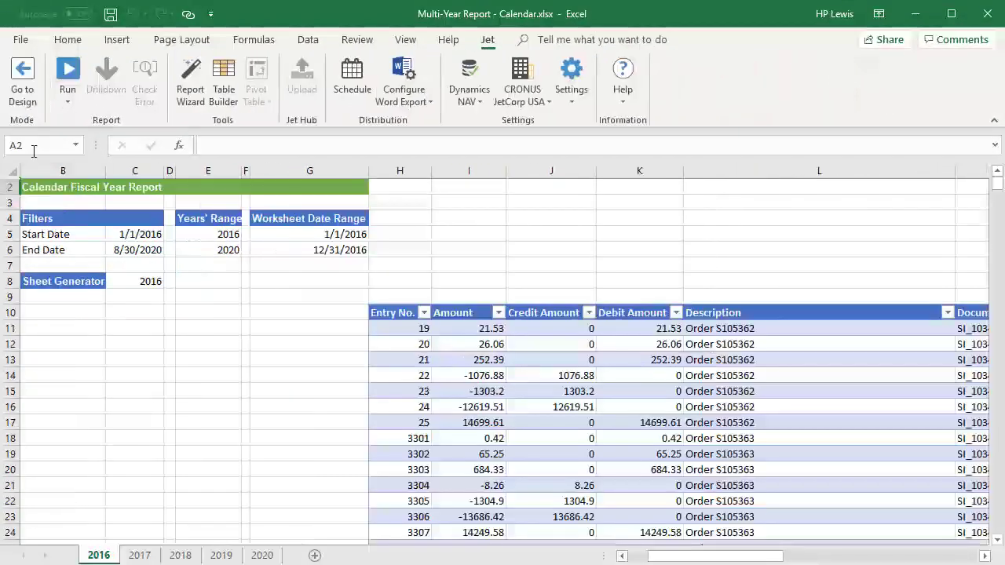
# View the 2017, 2018, 2019 and 2020 worksheets of the calendar fiscal year report in turn.
pyautogui.click(143, 556)
pyautogui.click(190, 558)
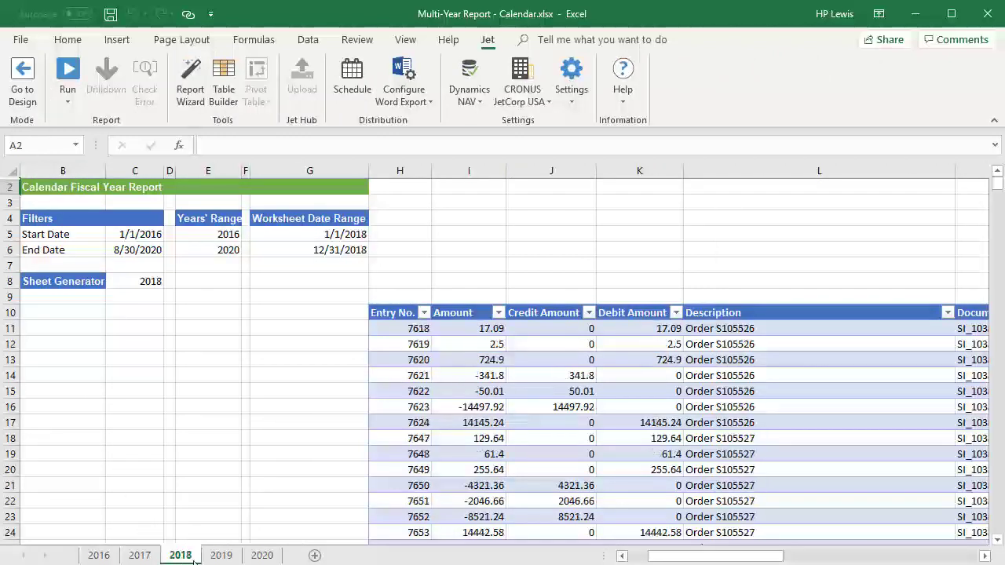
pyautogui.click(219, 557)
pyautogui.click(255, 556)
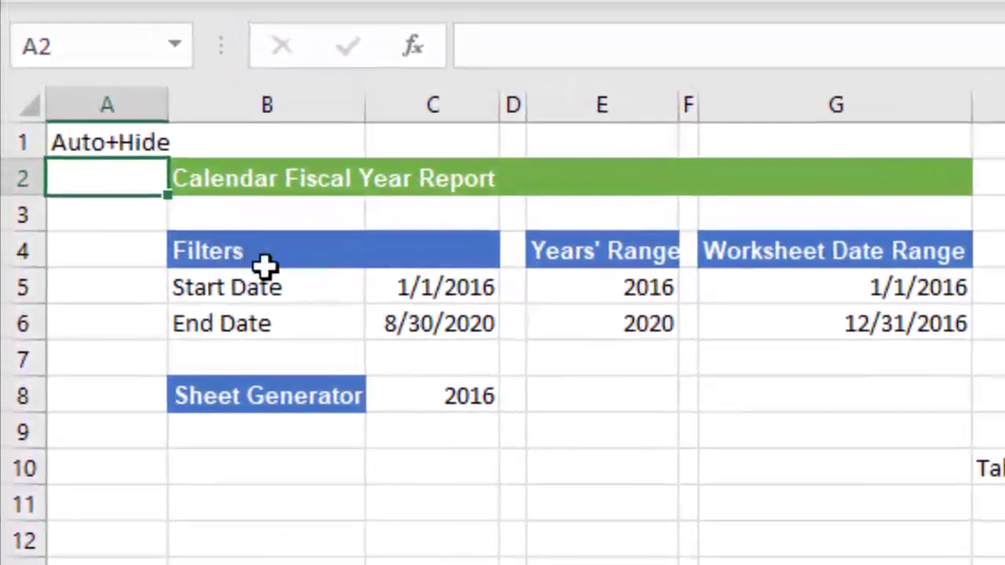
# Inspect the Start Date filter in C5 and the Years' Range formulas in E5 and E6.
pyautogui.click(320, 288)
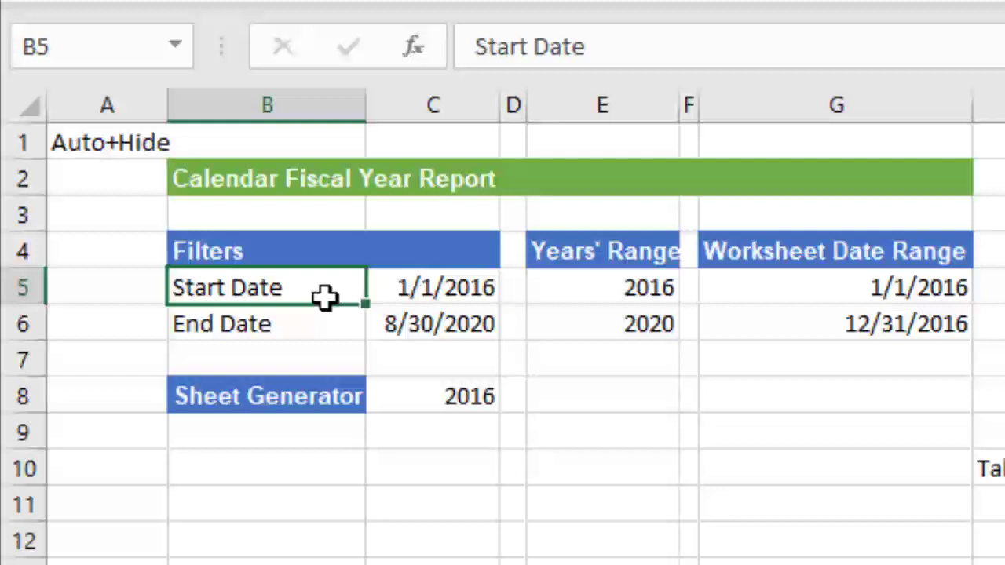
pyautogui.click(471, 283)
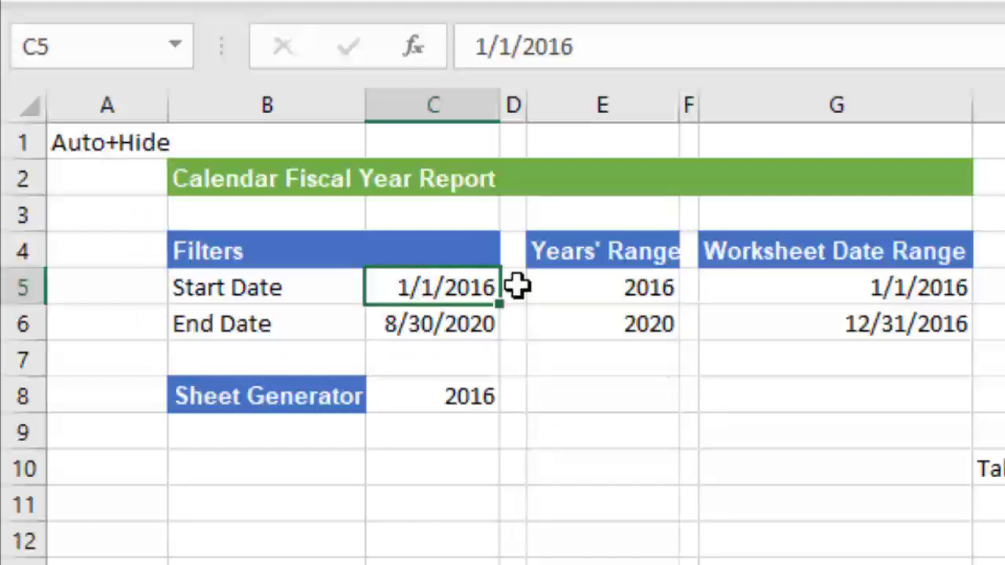
pyautogui.click(575, 287)
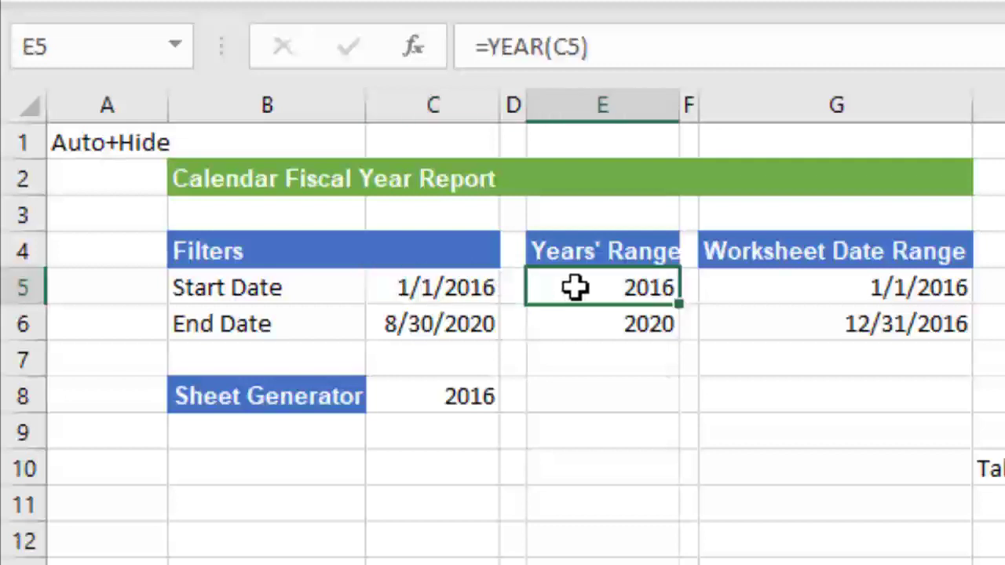
pyautogui.click(581, 323)
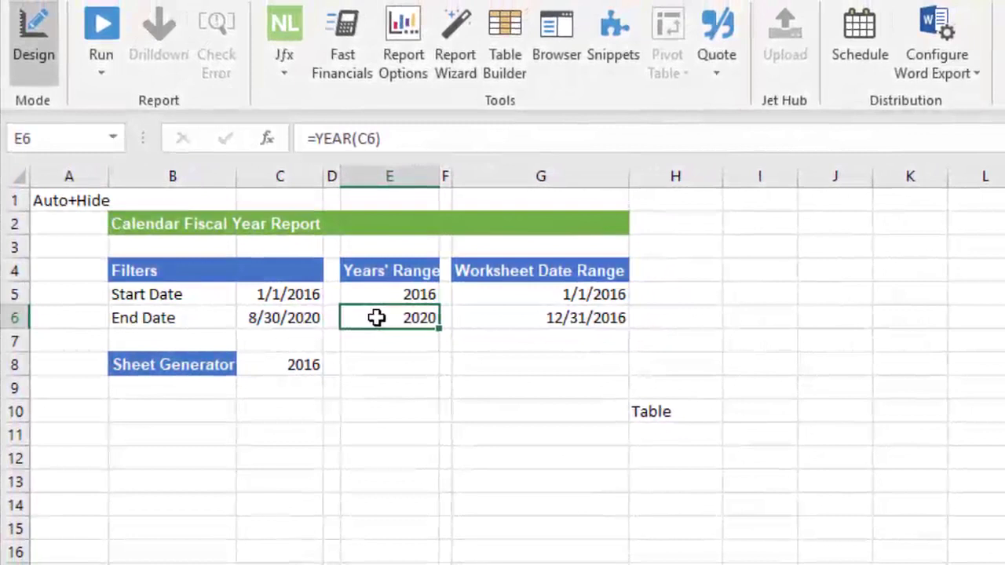
# Examine the calendar report's Sheet Generator function in C8 and its nested Table function in the Jet Function Wizard, and close the wizard.
pyautogui.click(279, 362)
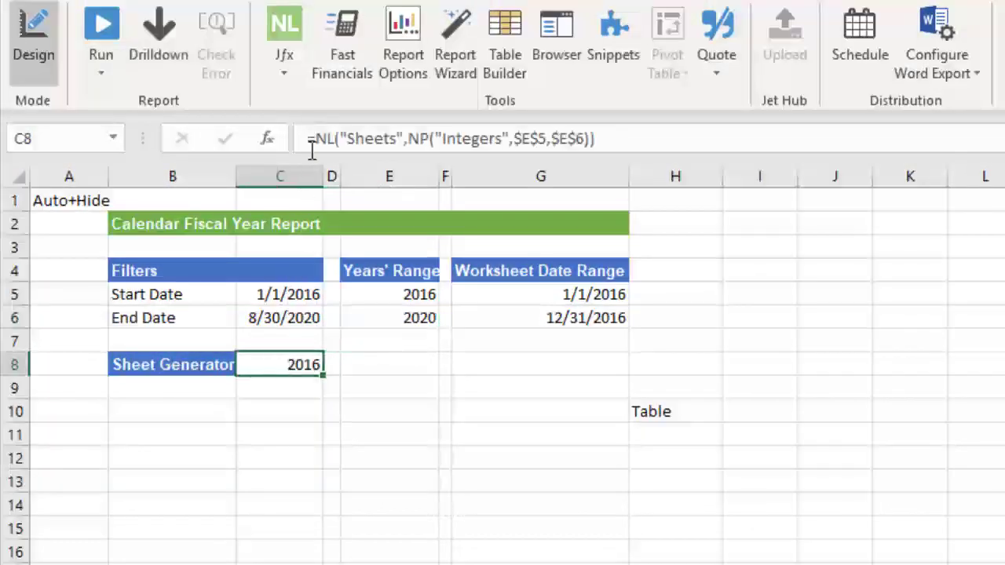
pyautogui.click(286, 31)
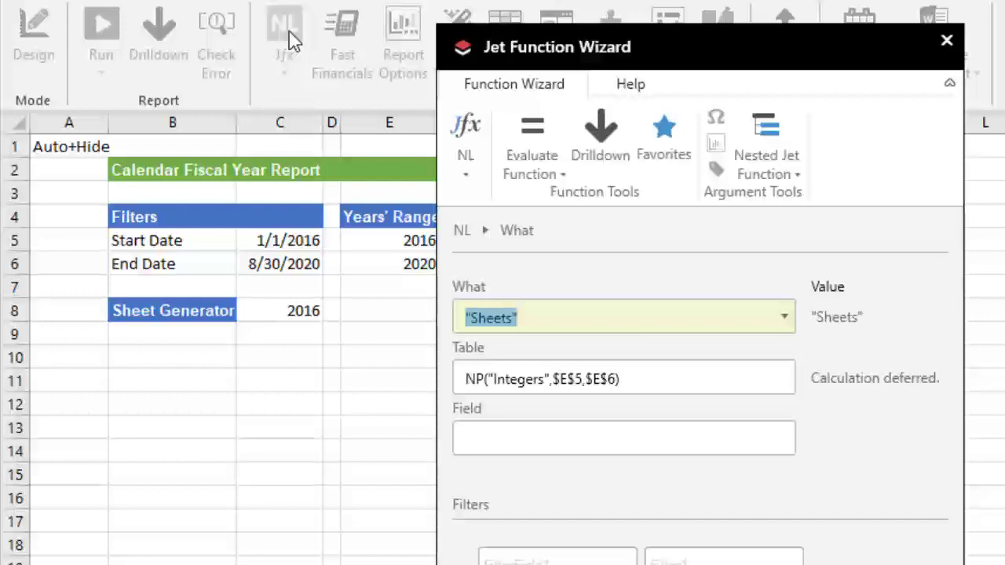
pyautogui.click(701, 390)
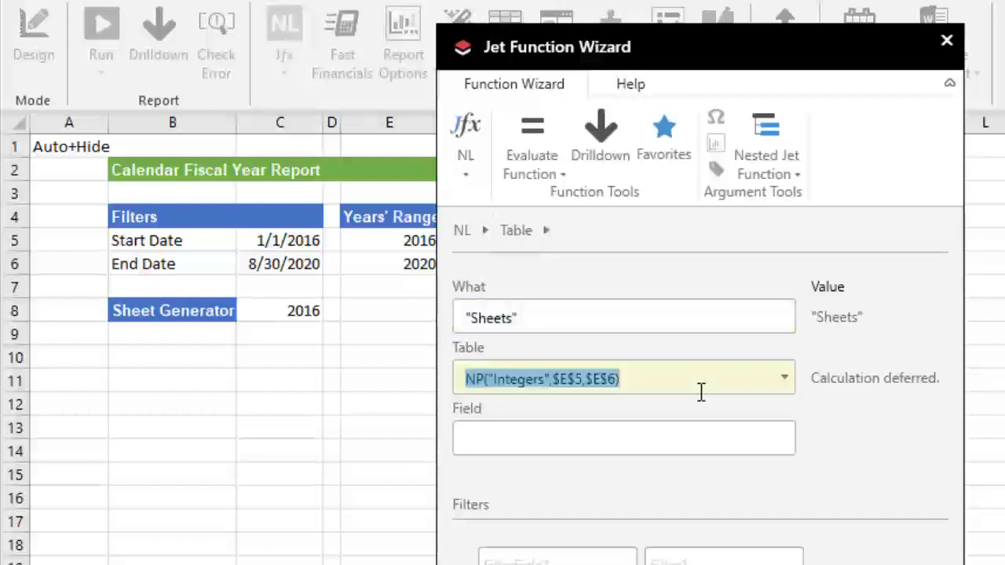
pyautogui.click(774, 135)
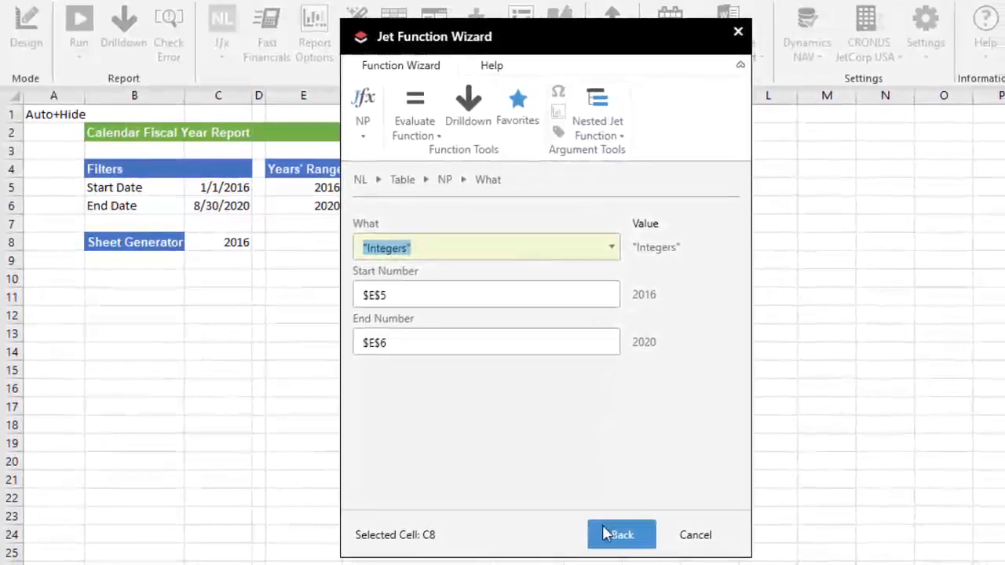
pyautogui.click(630, 555)
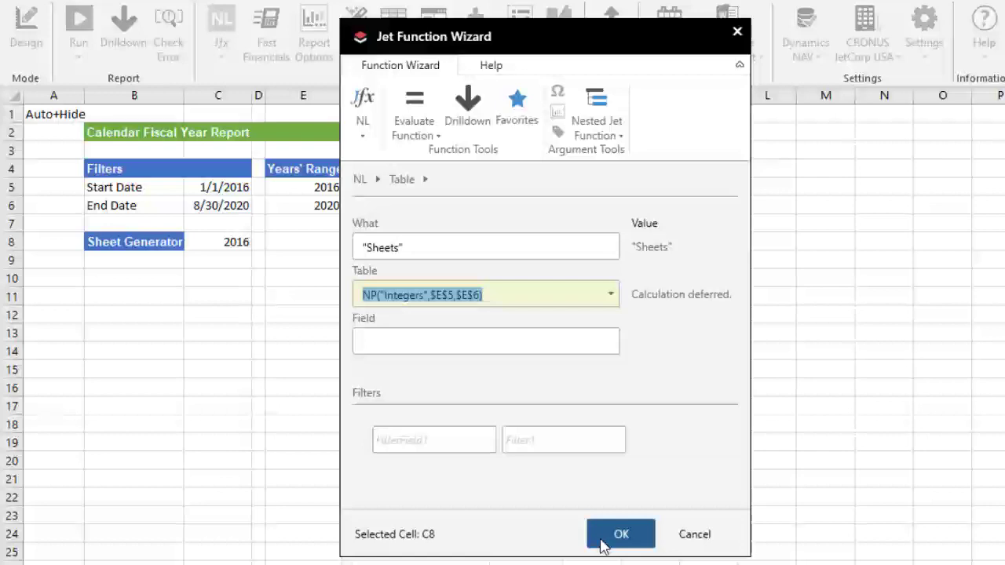
pyautogui.click(606, 540)
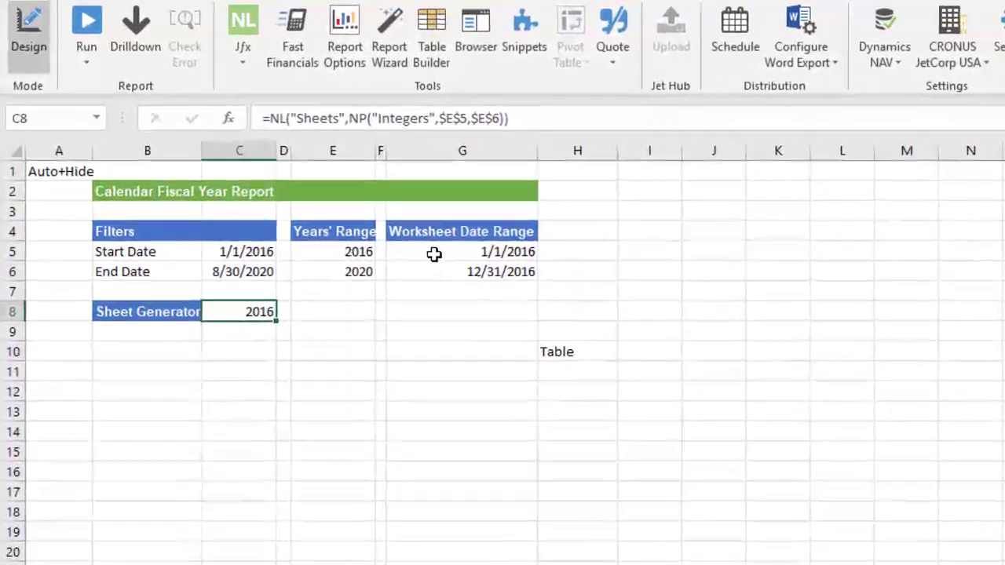
# Check the Worksheet Date Range formulas in G5 and G6 of the calendar report, and run the report.
pyautogui.click(434, 255)
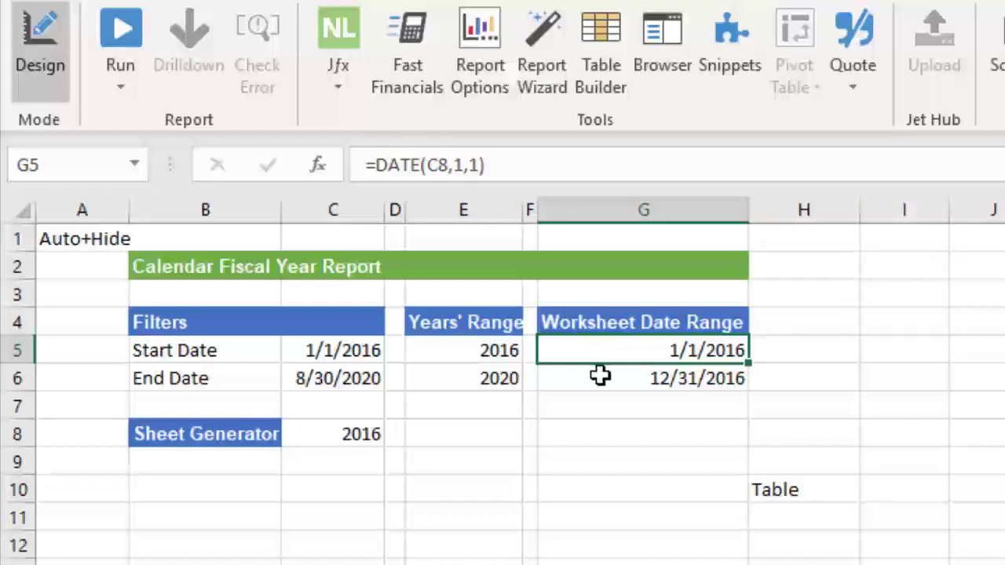
pyautogui.click(601, 375)
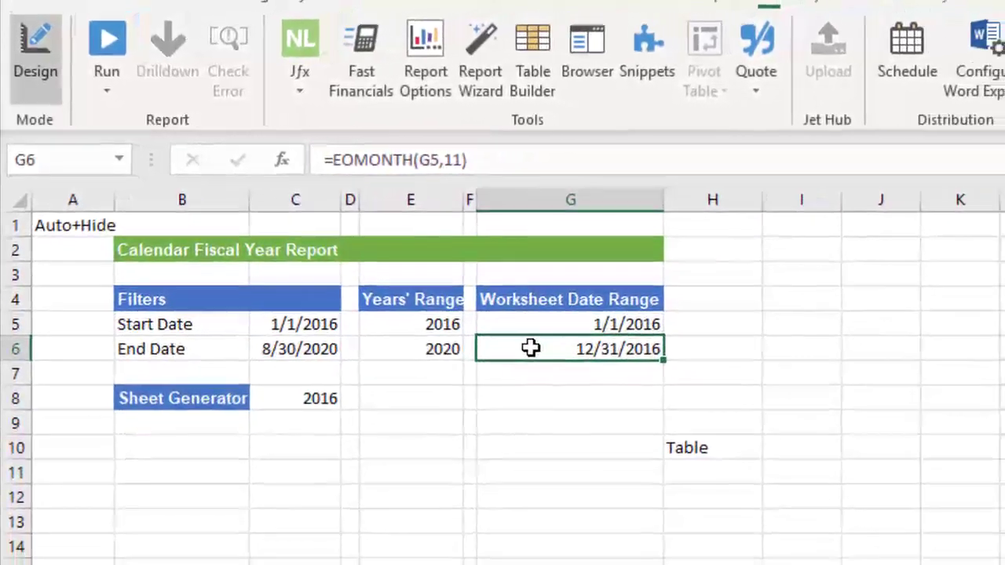
pyautogui.click(63, 251)
pyautogui.click(85, 57)
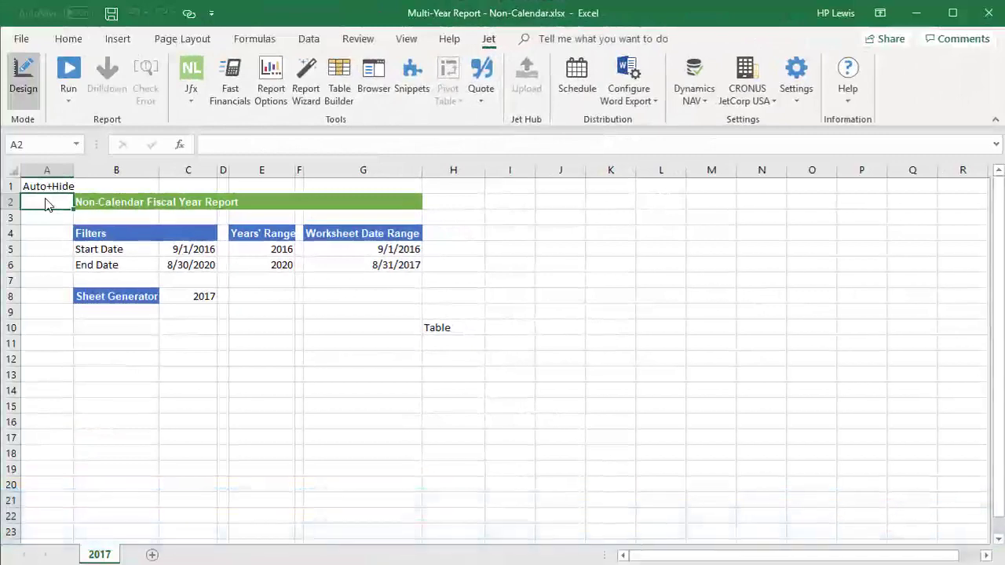
# Examine the non-calendar report's Sheet Generator function in C8 and the start number of its nested function in the Jet Function Wizard.
pyautogui.click(178, 304)
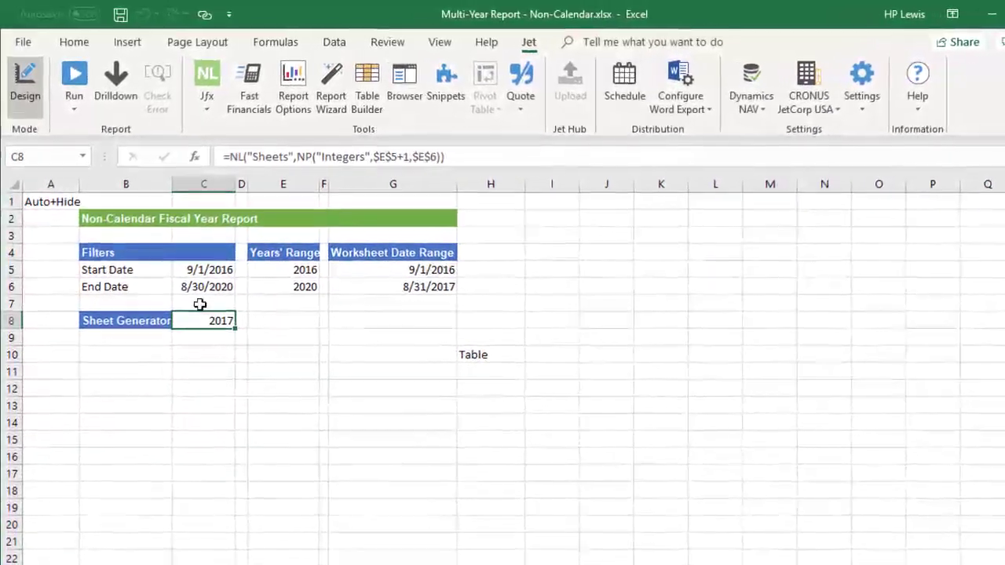
pyautogui.click(208, 79)
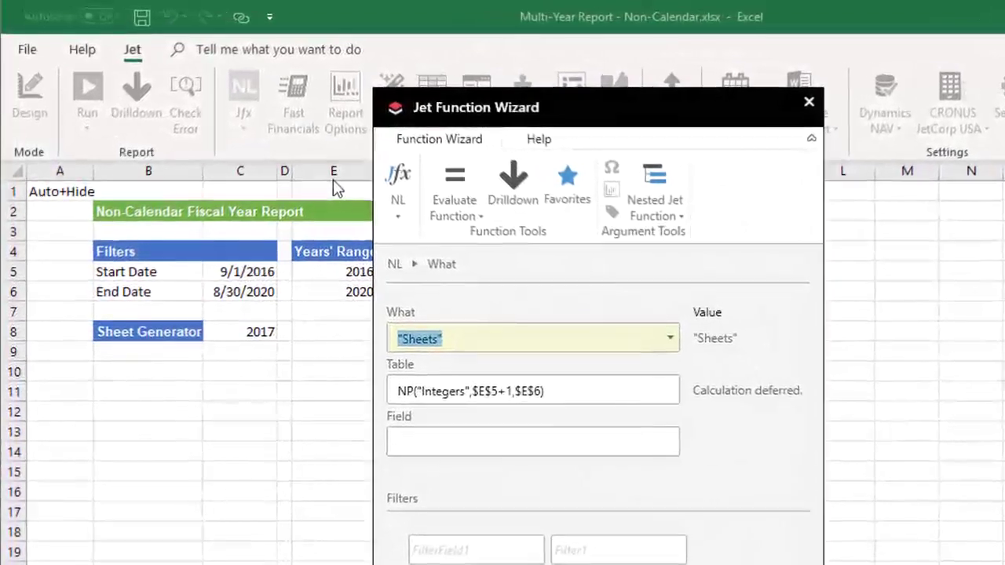
pyautogui.click(601, 403)
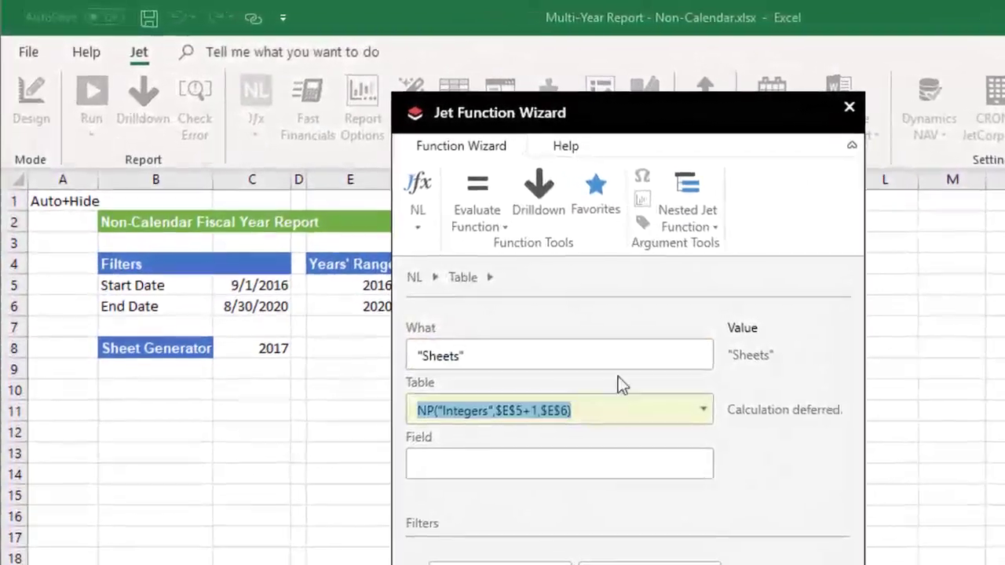
pyautogui.click(678, 185)
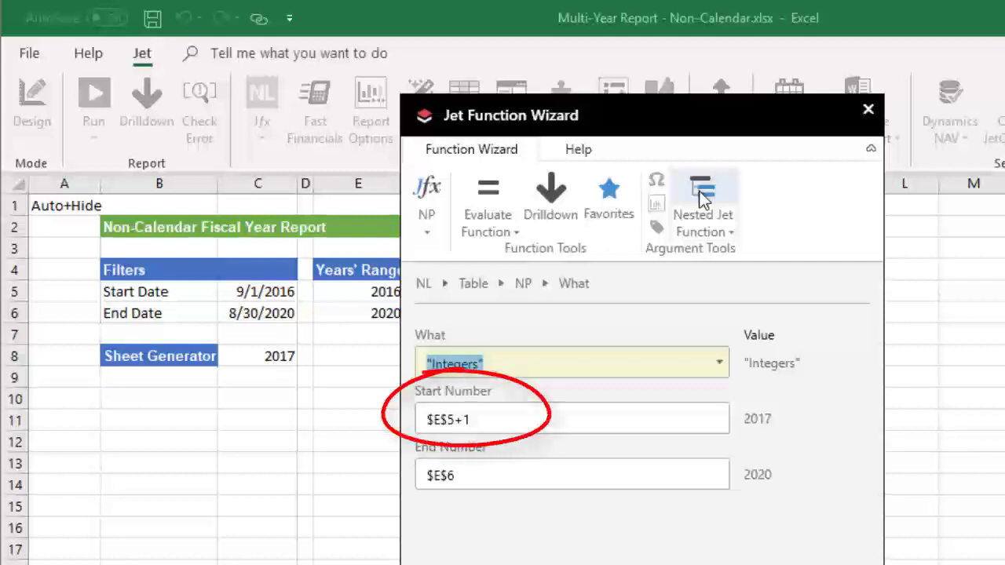
pyautogui.click(703, 196)
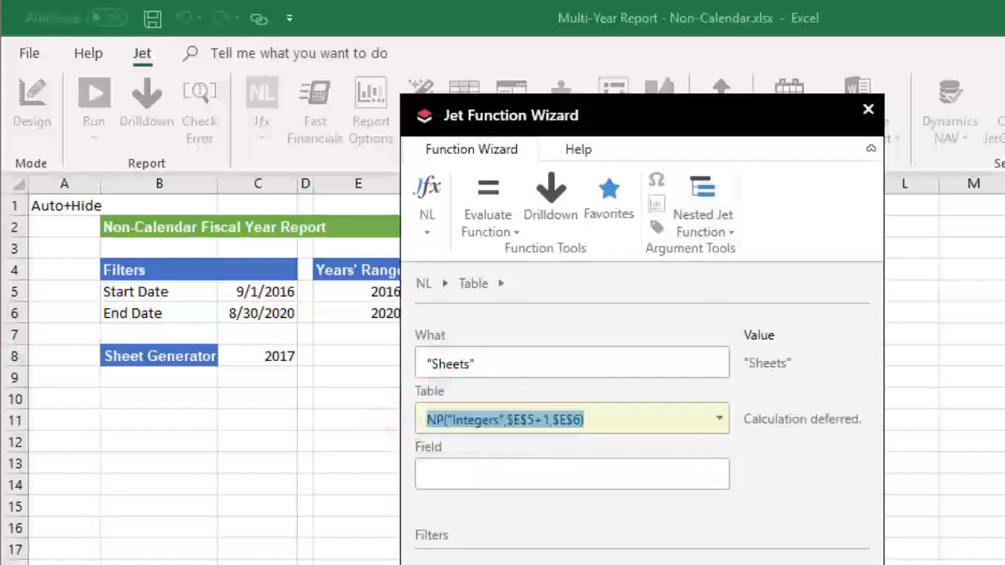
pyautogui.press('Return')
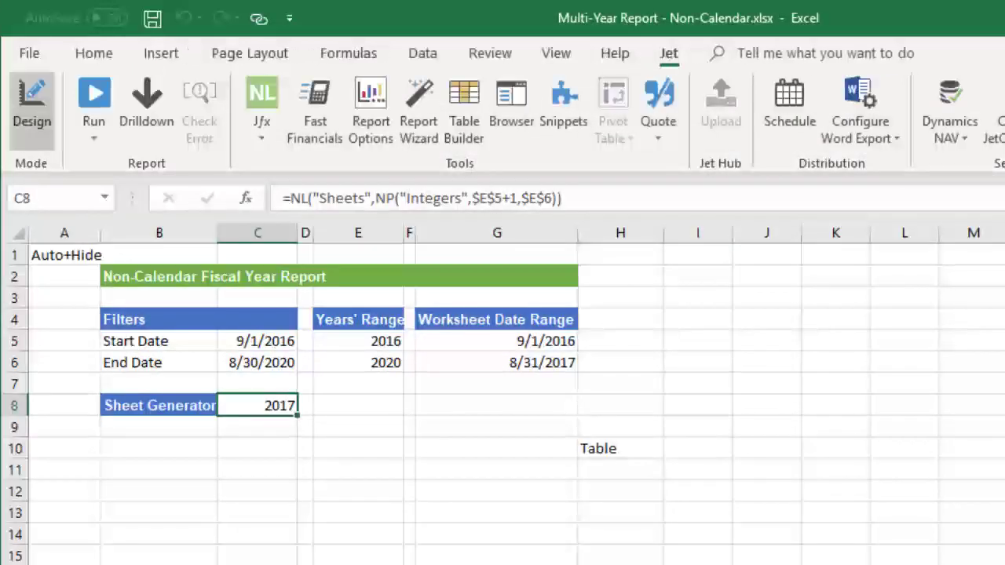
# Check the Worksheet Date Range formulas in G5 and G6 of the non-calendar report, and run the report.
pyautogui.click(466, 343)
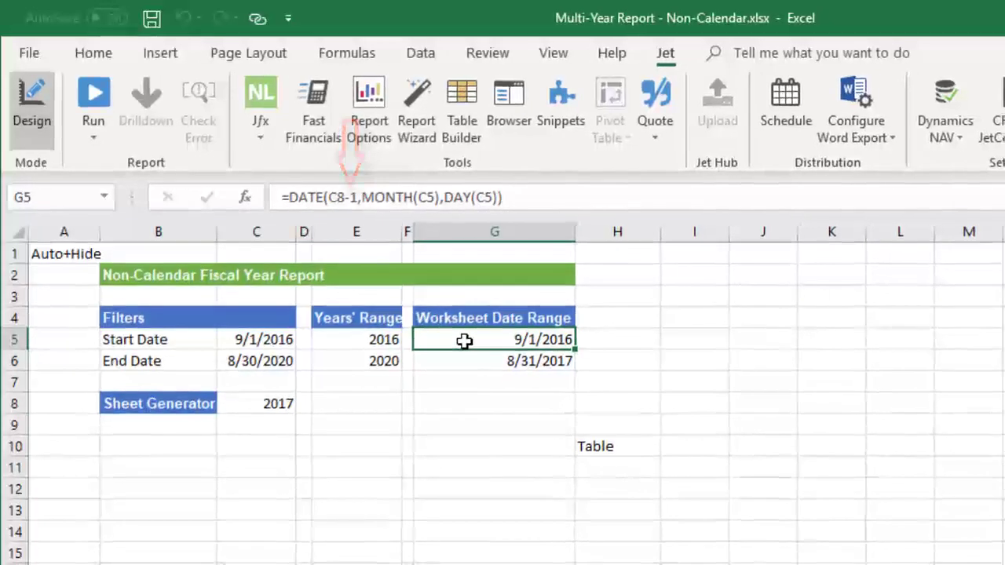
pyautogui.click(467, 362)
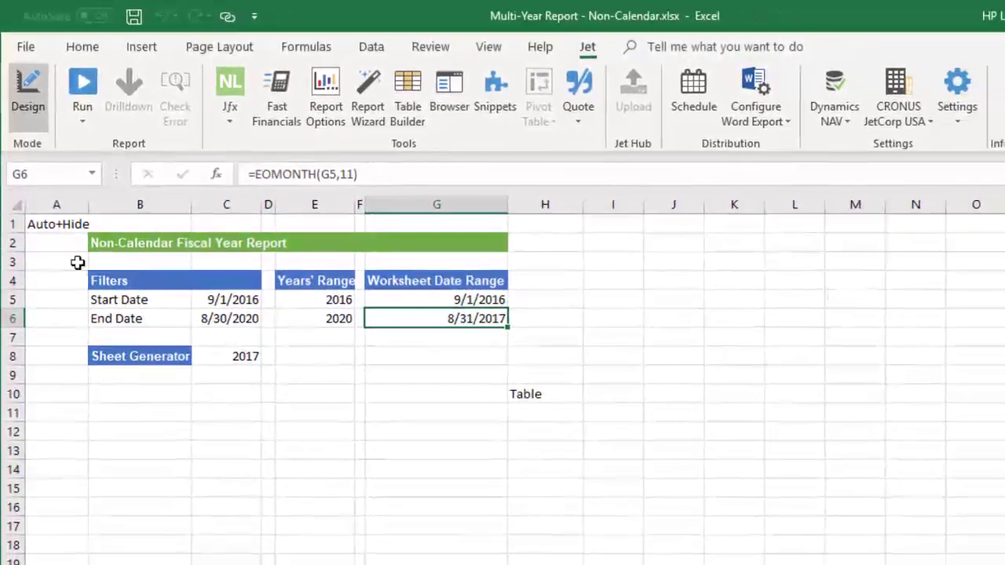
pyautogui.click(59, 253)
pyautogui.click(72, 72)
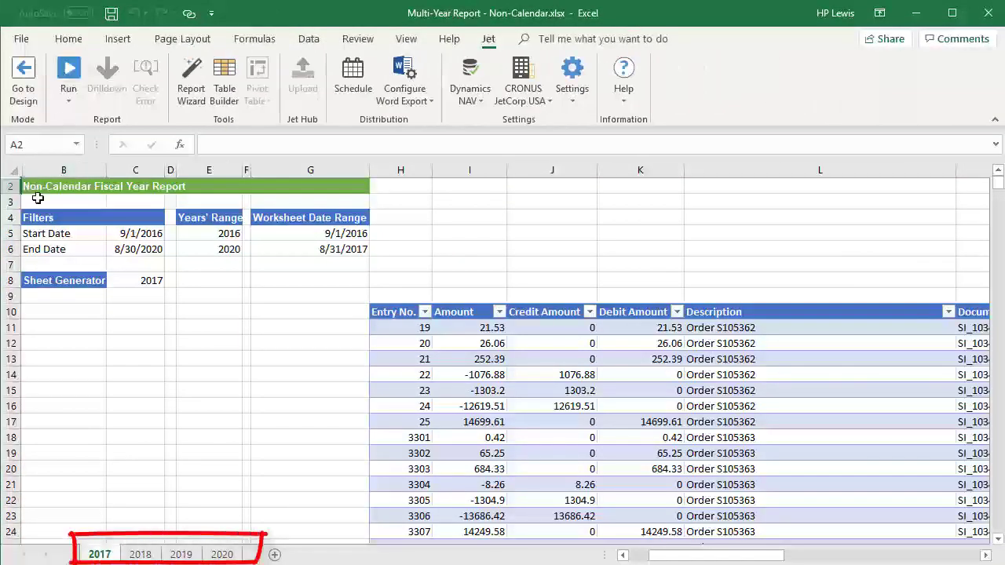
# View the 2018, 2019 and 2020 worksheets of the non-calendar fiscal year report in turn.
pyautogui.click(145, 555)
pyautogui.click(180, 554)
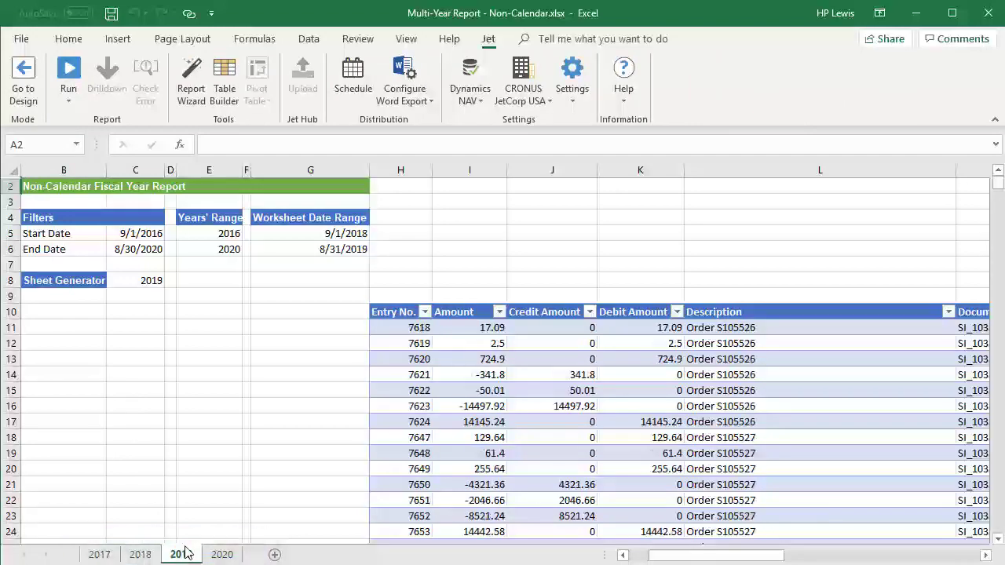
pyautogui.click(221, 554)
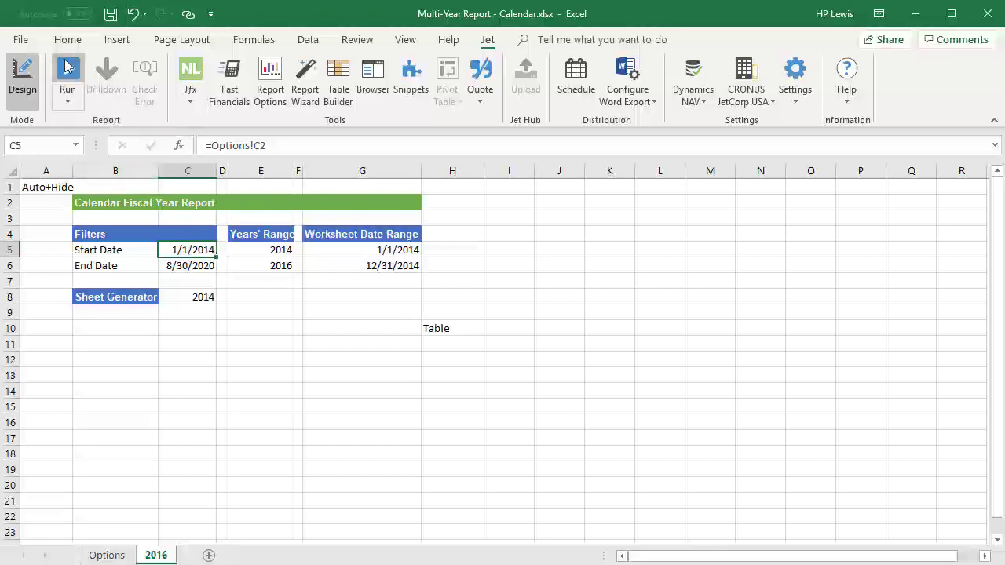
# Run the Multi-Year Report - Calendar workbook with Start Date 1/1/2016 and Number of Years 5 as report options.
pyautogui.click(67, 67)
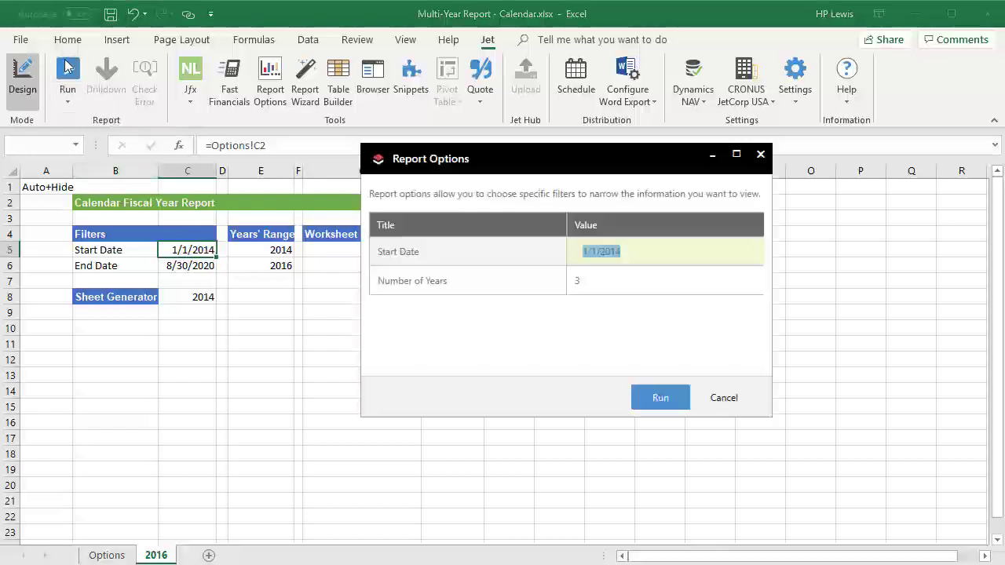
pyautogui.click(631, 251)
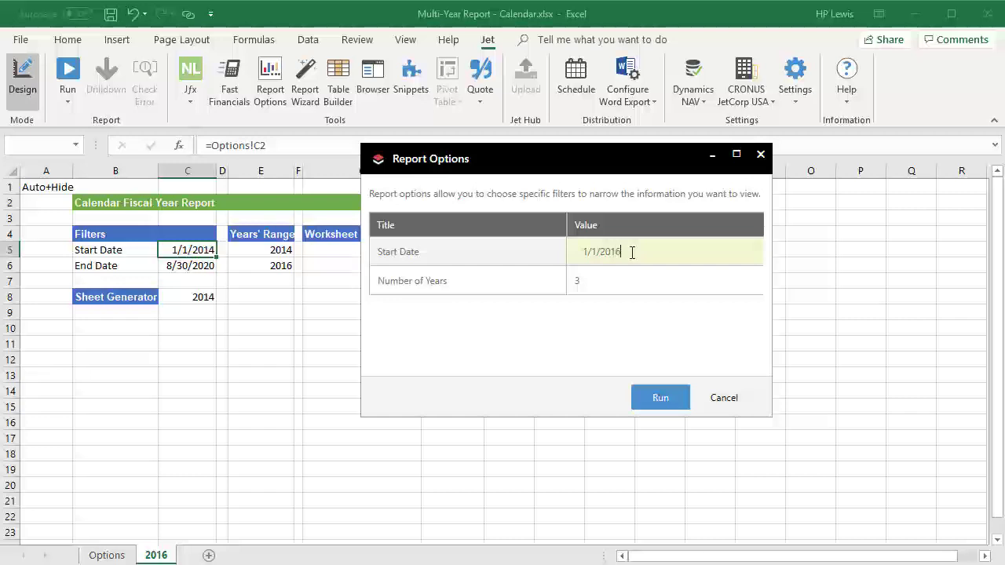
pyautogui.press('Tab')
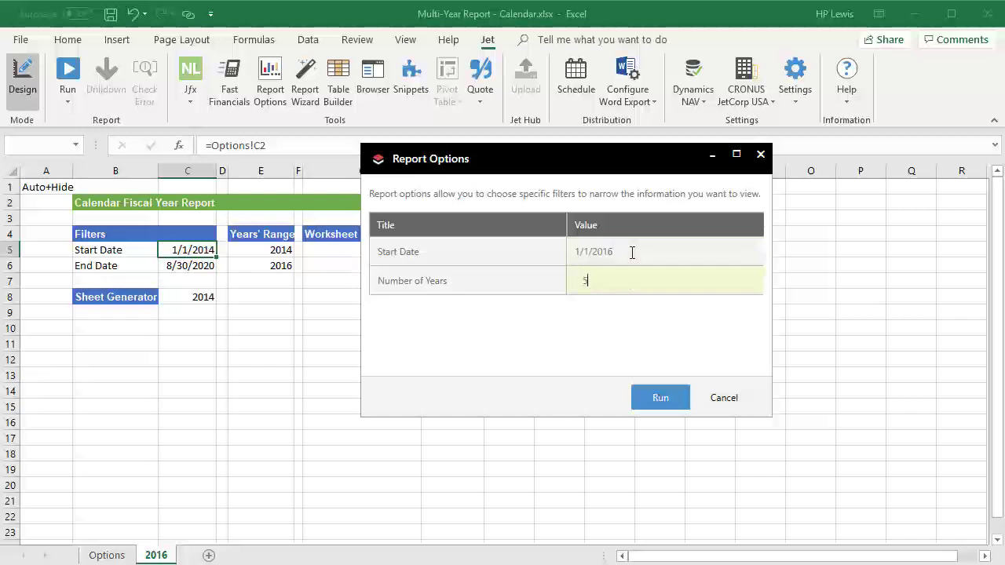
pyautogui.click(652, 393)
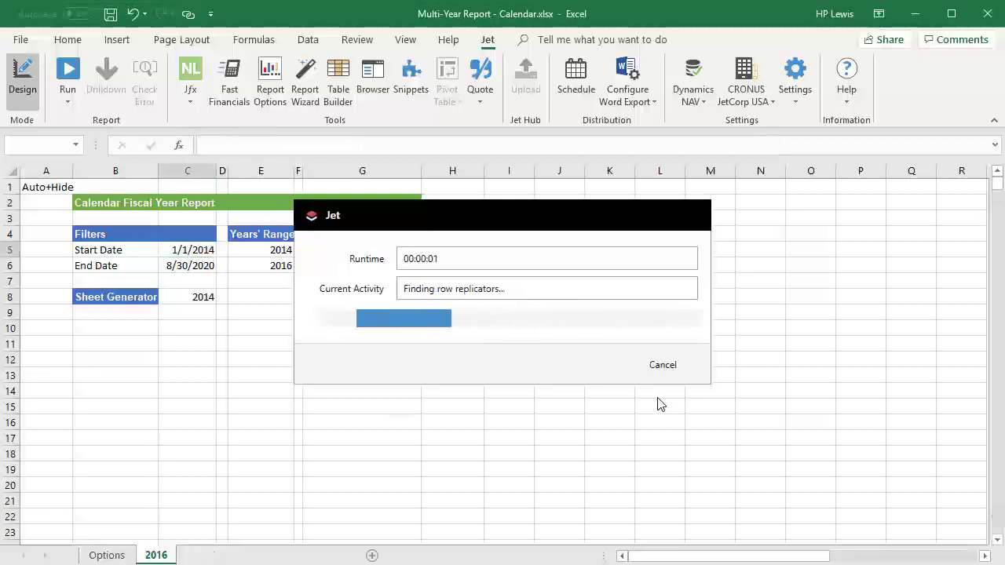